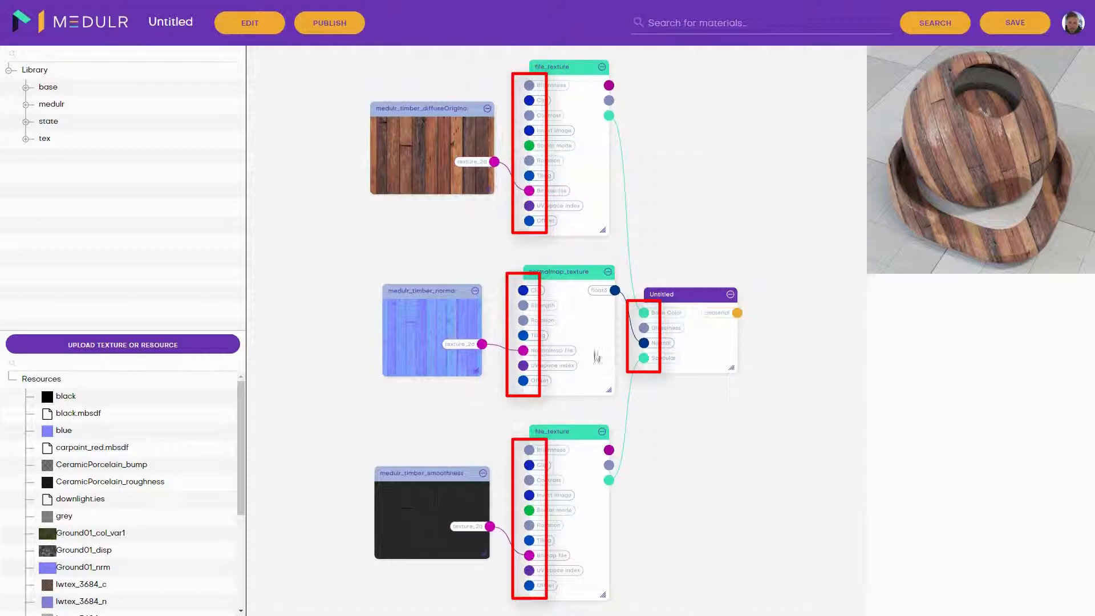
- Move the medulr_timber_normal texture node so its texture_2d output sits beside the Normalmap file input of normalmap_texture
{"action": "left_click_drag", "start_coordinate": [442, 293], "coordinate": [471, 298]}
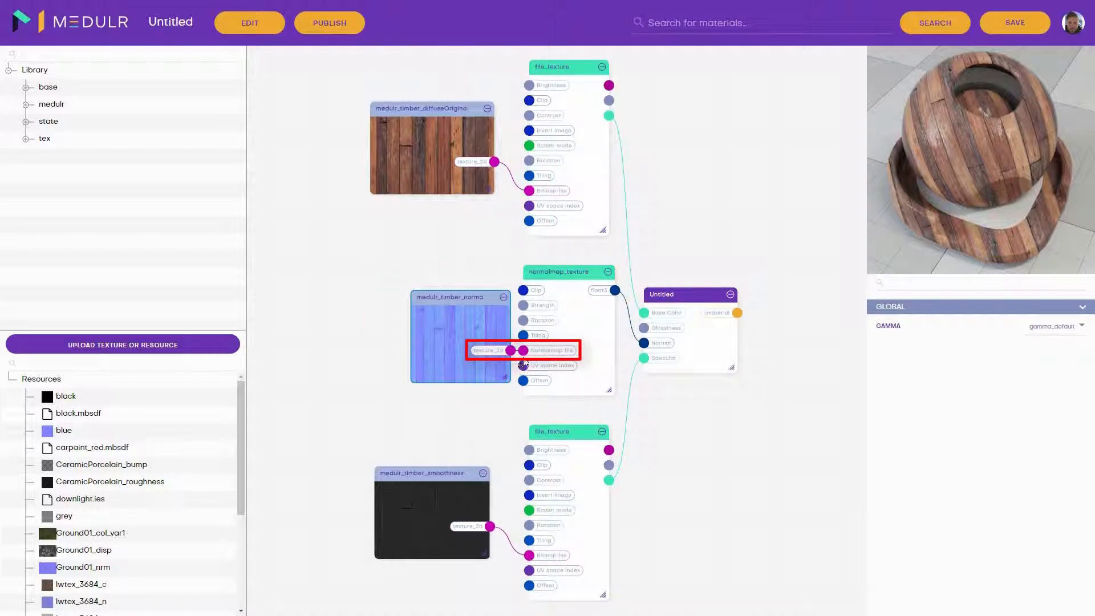
{"action": "left_click_drag", "start_coordinate": [587, 281], "coordinate": [602, 334]}
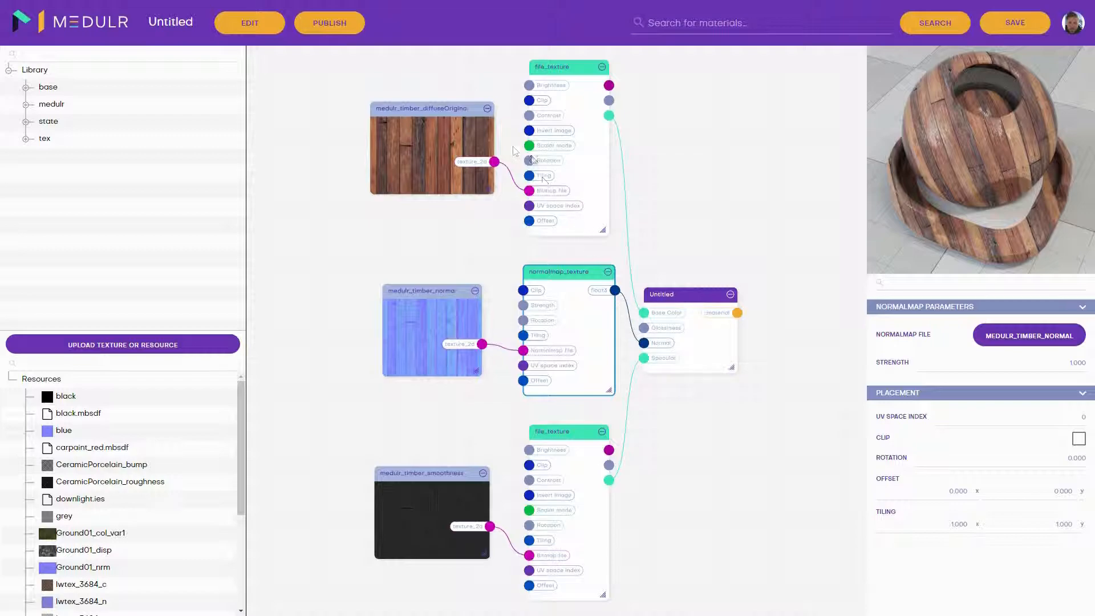
- Try wiring the diffuse texture to the upper file_texture's inputs, including Bitmap file, and that file_texture's color output to the Untitled material's Specular input
{"action": "left_click_drag", "start_coordinate": [493, 162], "coordinate": [520, 153]}
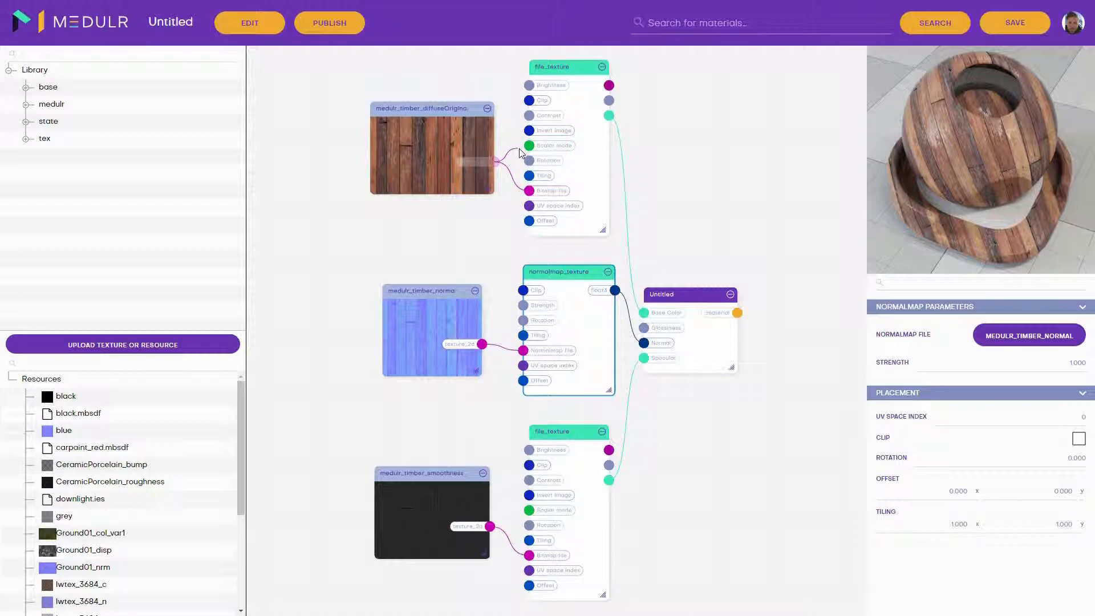
{"action": "mouse_move", "coordinate": [519, 153]}
{"action": "left_mouse_down"}
{"action": "mouse_move", "coordinate": [533, 149]}
{"action": "mouse_move", "coordinate": [551, 88]}
{"action": "mouse_move", "coordinate": [533, 100]}
{"action": "mouse_move", "coordinate": [544, 228]}
{"action": "mouse_move", "coordinate": [542, 193]}
{"action": "left_mouse_up"}
{"action": "left_click_drag", "start_coordinate": [609, 115], "coordinate": [651, 357]}
{"action": "left_click", "coordinate": [808, 401]}
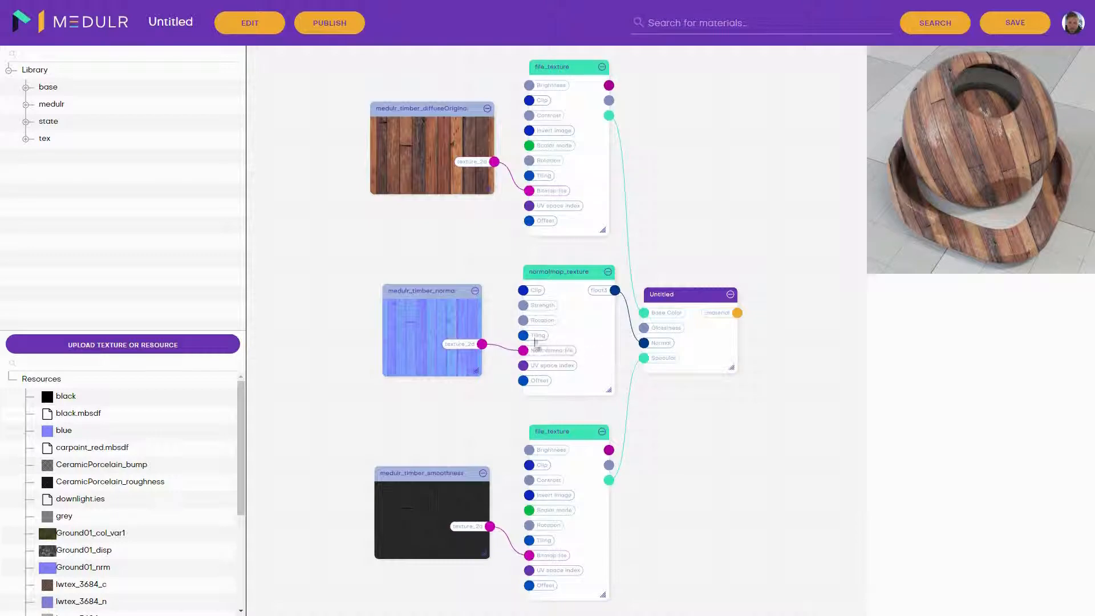
- Line up connected ports of matching type by moving the normal texture node and the Untitled material node beside the nodes they connect to
{"action": "left_click_drag", "start_coordinate": [443, 293], "coordinate": [471, 298]}
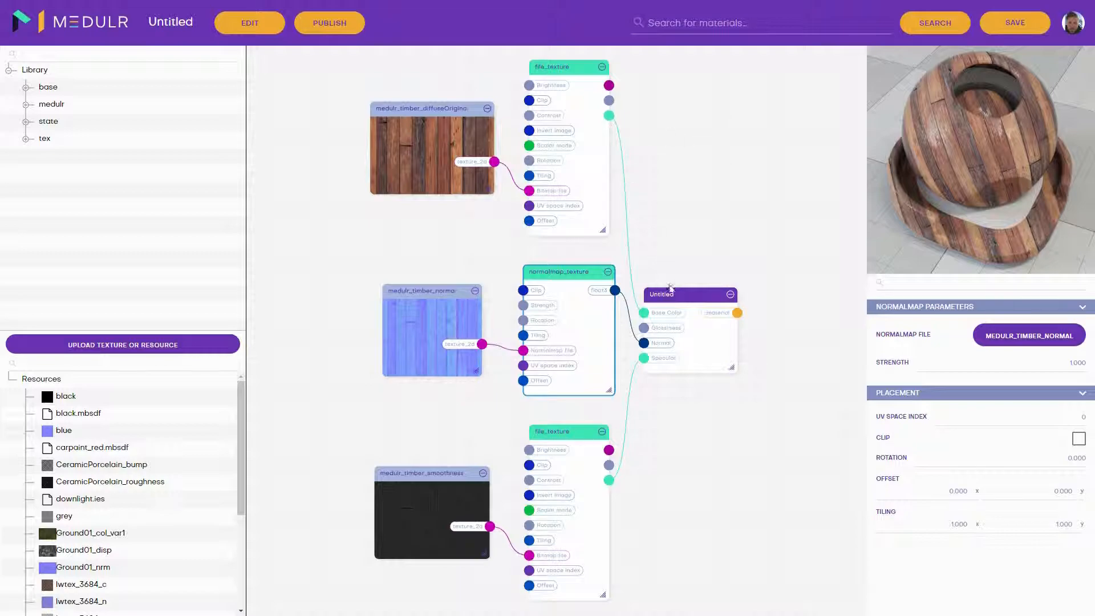
{"action": "left_click_drag", "start_coordinate": [672, 296], "coordinate": [652, 99]}
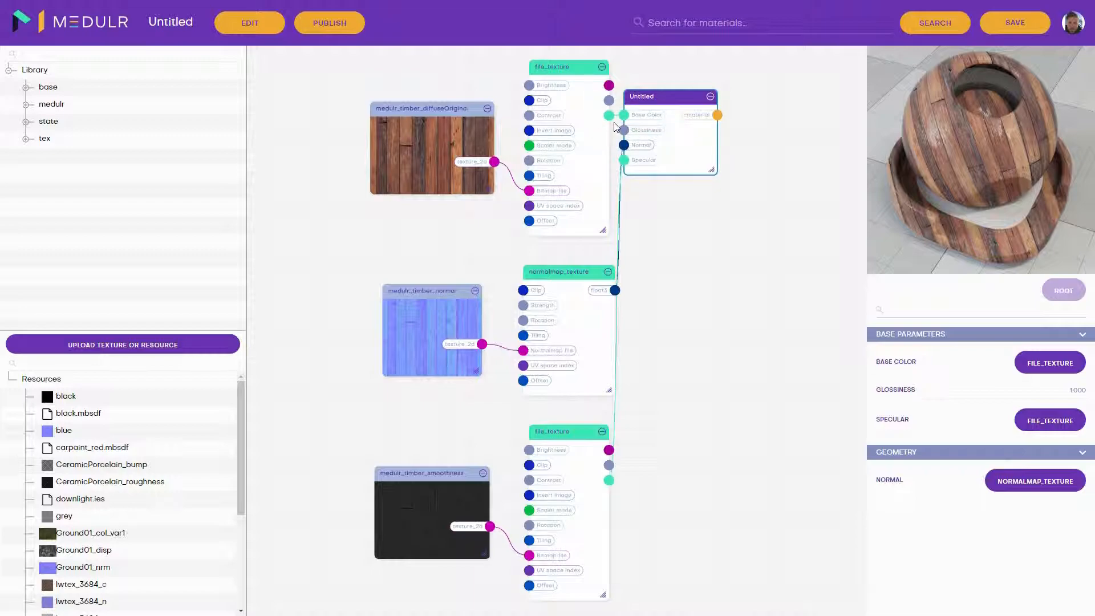
{"action": "left_click_drag", "start_coordinate": [650, 107], "coordinate": [656, 252]}
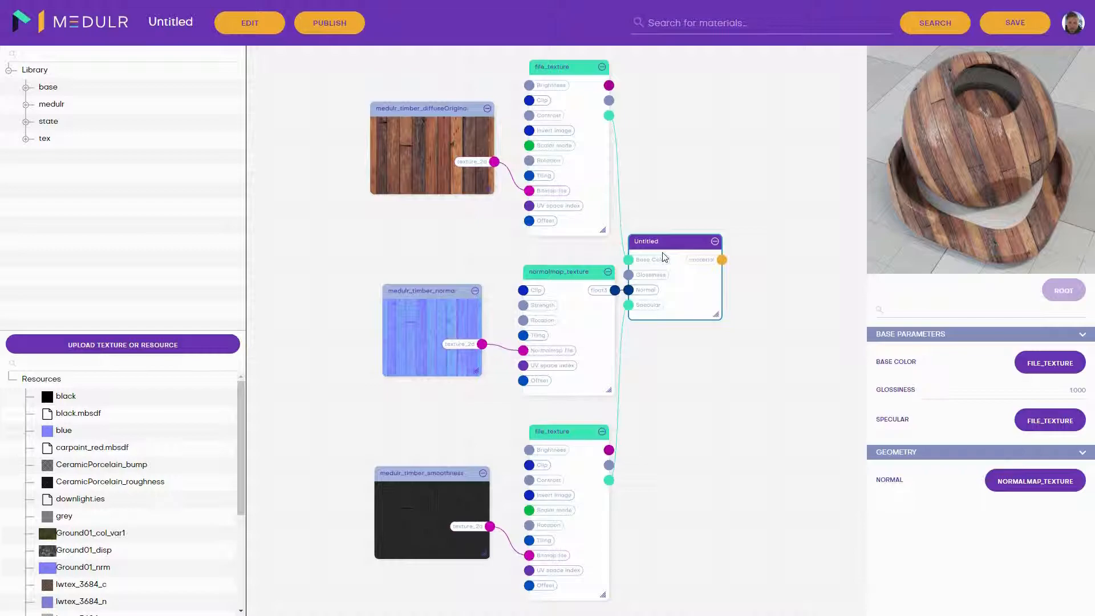
- Connect the smoothness file_texture's second output to the Untitled material's Glossiness input and move the material node clear of the texture nodes
{"action": "left_click_drag", "start_coordinate": [663, 245], "coordinate": [665, 438]}
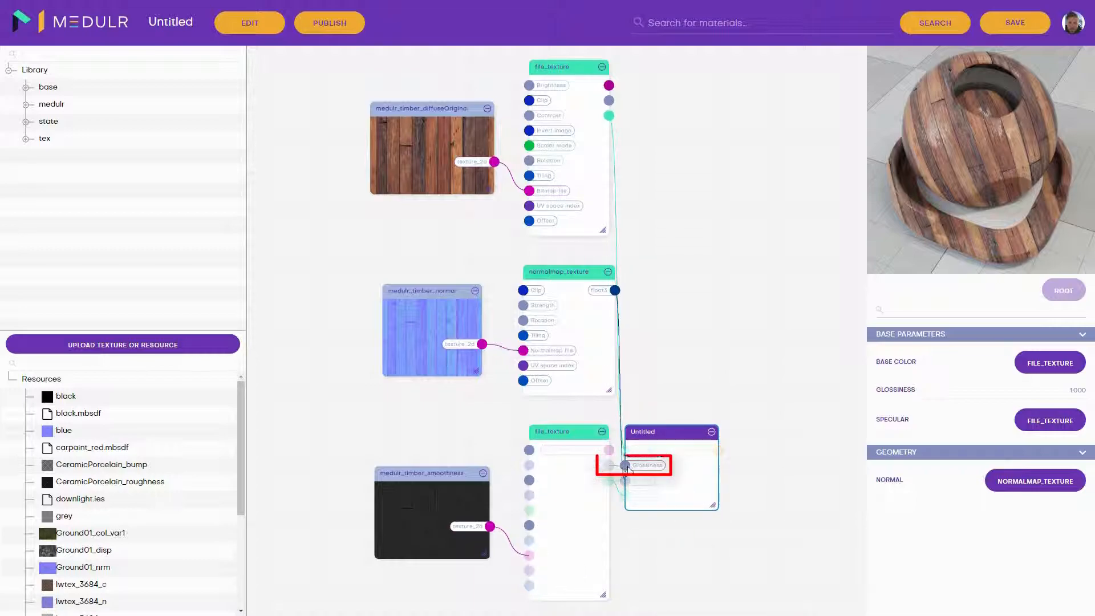
{"action": "left_click_drag", "start_coordinate": [609, 464], "coordinate": [625, 465]}
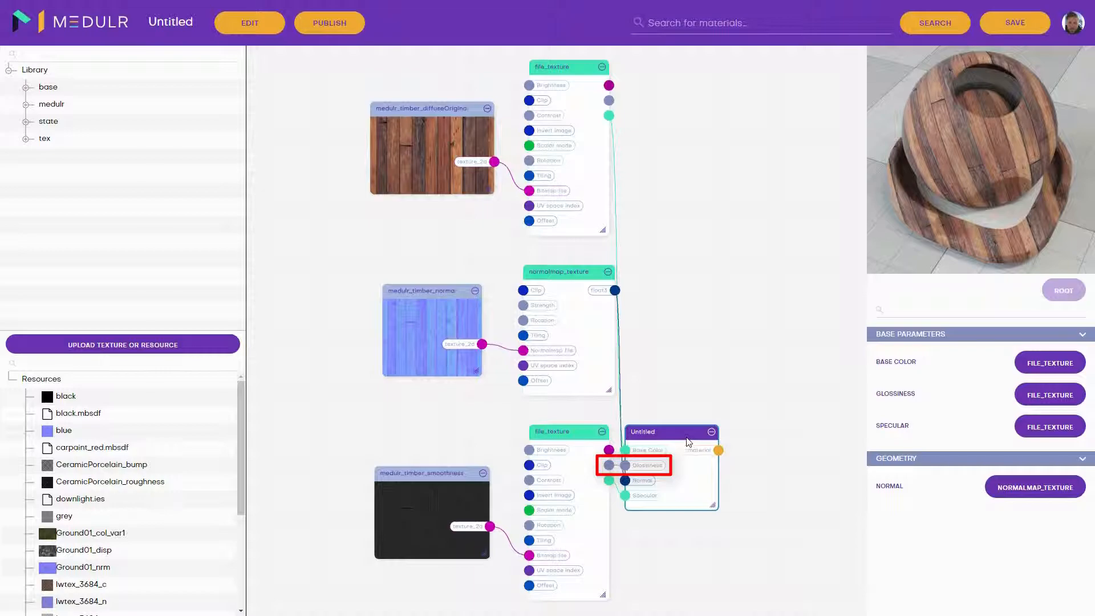
{"action": "left_click_drag", "start_coordinate": [684, 441], "coordinate": [724, 264]}
{"action": "left_click_drag", "start_coordinate": [785, 369], "coordinate": [750, 338]}
{"action": "scroll", "coordinate": [742, 335], "scroll_direction": "up", "scroll_amount": 3}
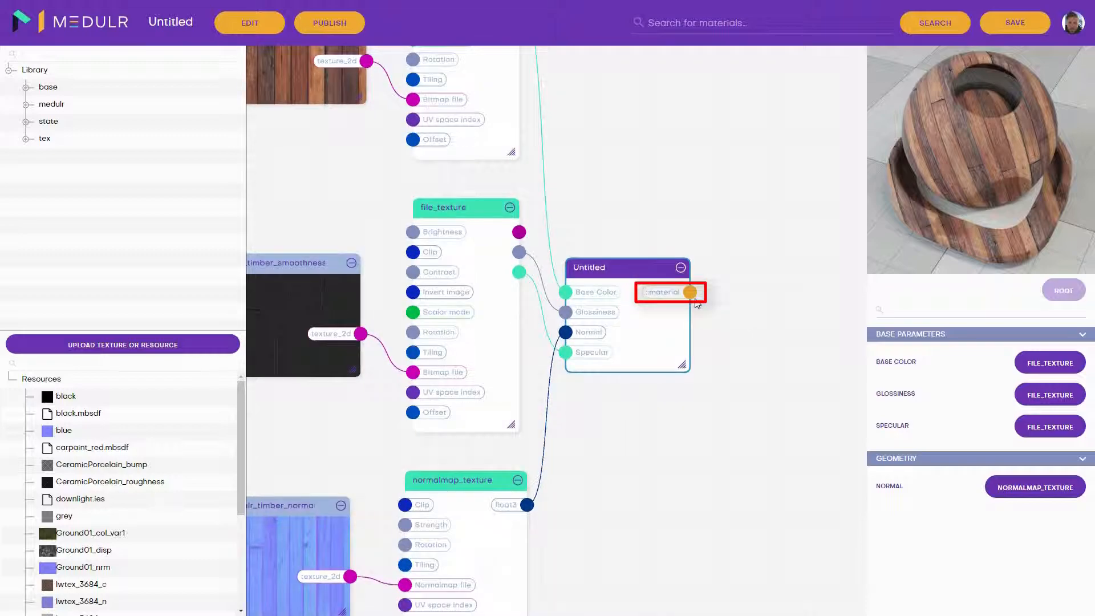
{"action": "scroll", "coordinate": [695, 304], "scroll_direction": "down", "scroll_amount": 2}
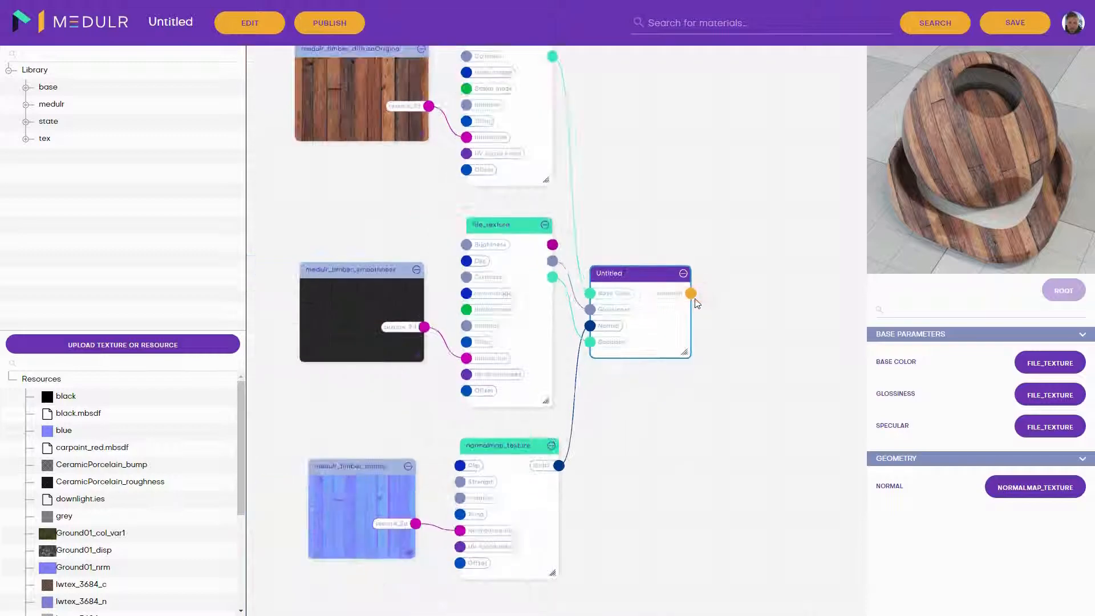
- Search the library for "blend", add the blend node to the graph, and connect the Untitled material to its Base material input
{"action": "left_click", "coordinate": [216, 57]}
{"action": "type", "text": "blend"}
{"action": "key", "text": "Return"}
{"action": "left_click_drag", "start_coordinate": [73, 90], "coordinate": [792, 353]}
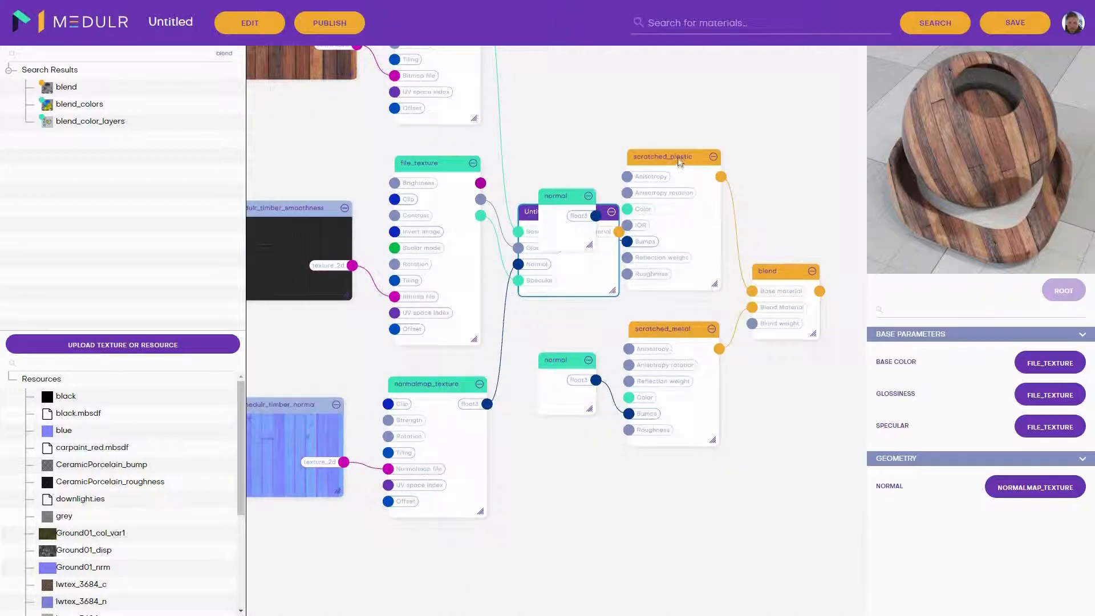
{"action": "mouse_move", "coordinate": [606, 207]}
{"action": "left_mouse_down"}
{"action": "mouse_move", "coordinate": [575, 124]}
{"action": "mouse_move", "coordinate": [752, 292]}
{"action": "left_mouse_up"}
- Delete the scratched_plastic node together with its attached normal node, and move the Untitled material node into the freed space
{"action": "left_click", "coordinate": [673, 159]}
{"action": "left_click", "coordinate": [574, 202], "text": "ctrl"}
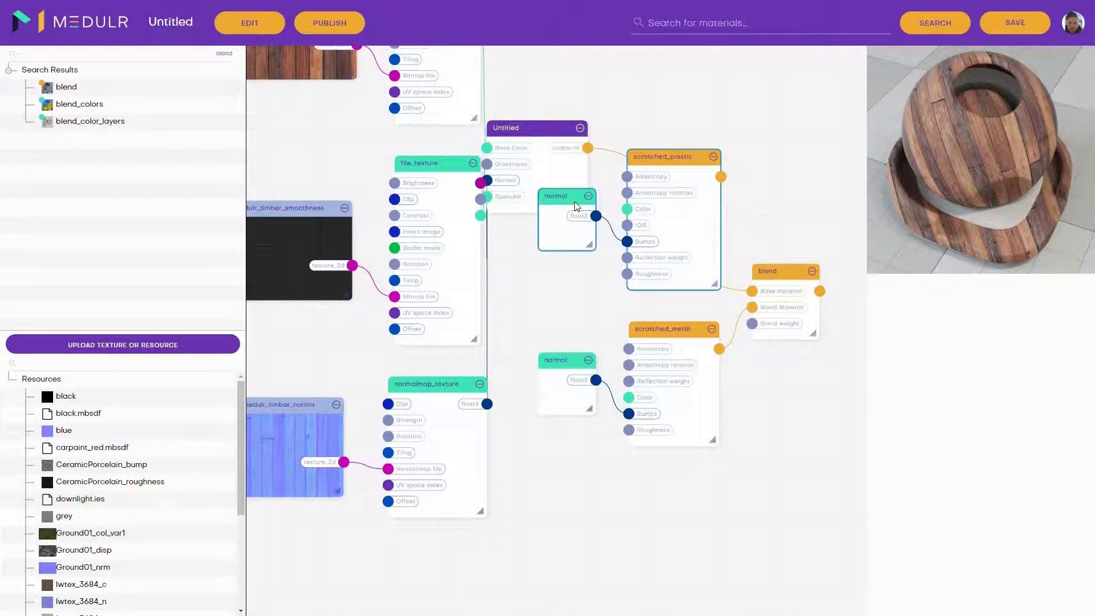
{"action": "key", "text": "Delete"}
{"action": "left_click_drag", "start_coordinate": [541, 140], "coordinate": [625, 208]}
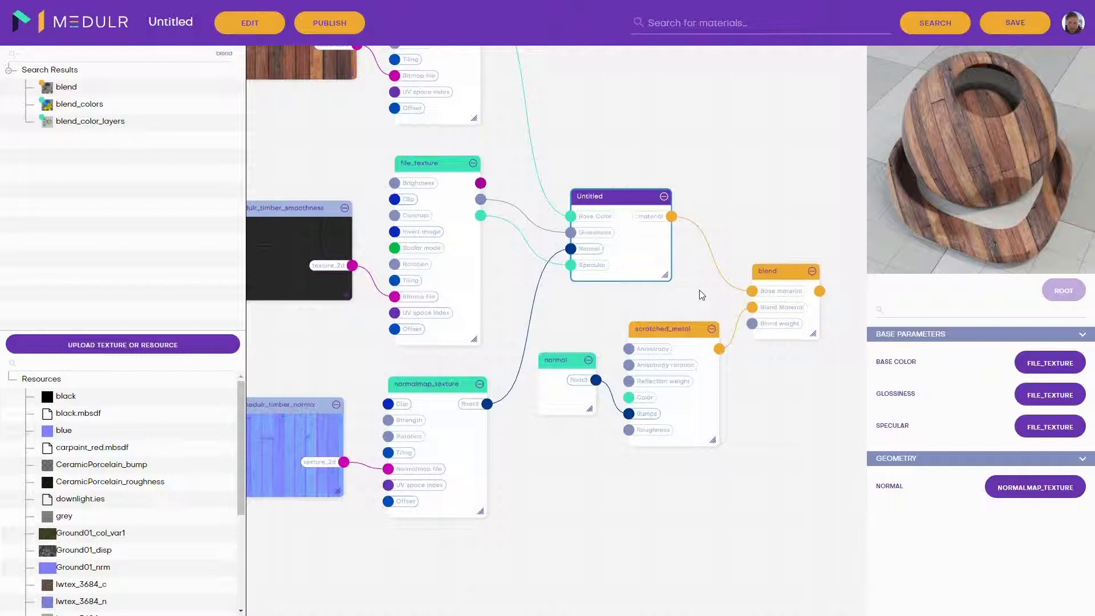
{"action": "scroll", "coordinate": [701, 295], "scroll_direction": "down", "scroll_amount": 5}
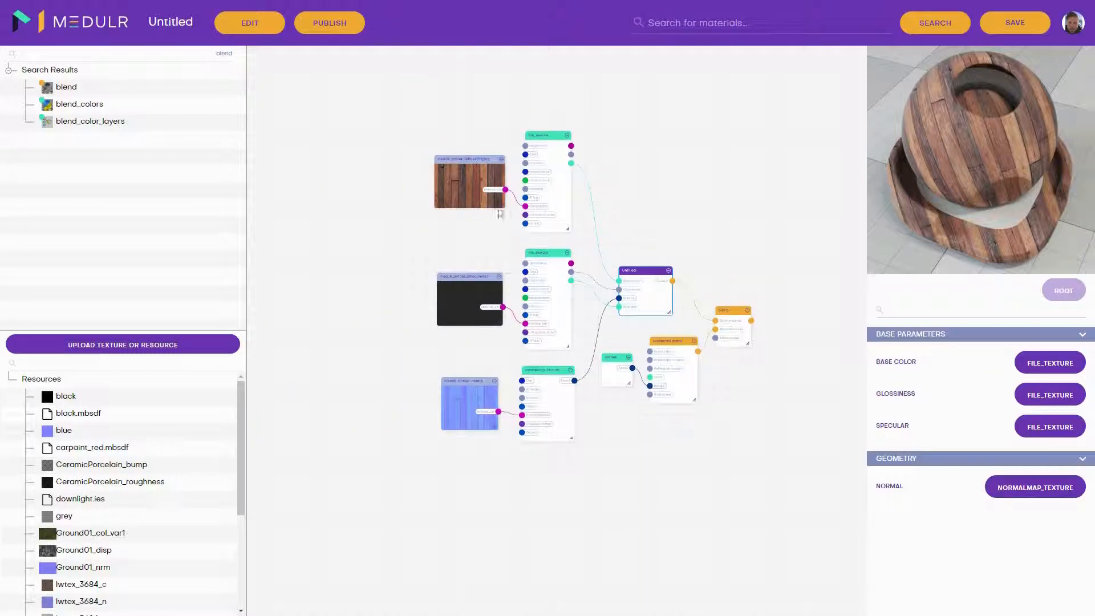
- Clear the library search and expand the medulr library's conversion group
{"action": "left_click", "coordinate": [203, 52]}
{"action": "key", "text": "BackSpace"}
{"action": "key", "text": "BackSpace"}
{"action": "key", "text": "BackSpace"}
{"action": "key", "text": "BackSpace"}
{"action": "key", "text": "BackSpace"}
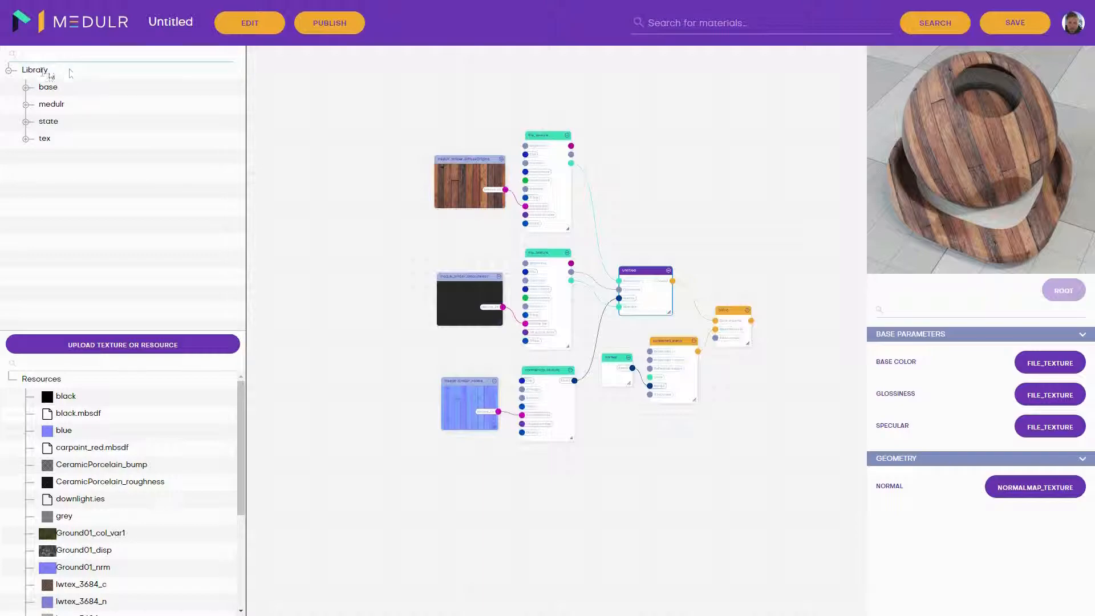
{"action": "left_click", "coordinate": [26, 104]}
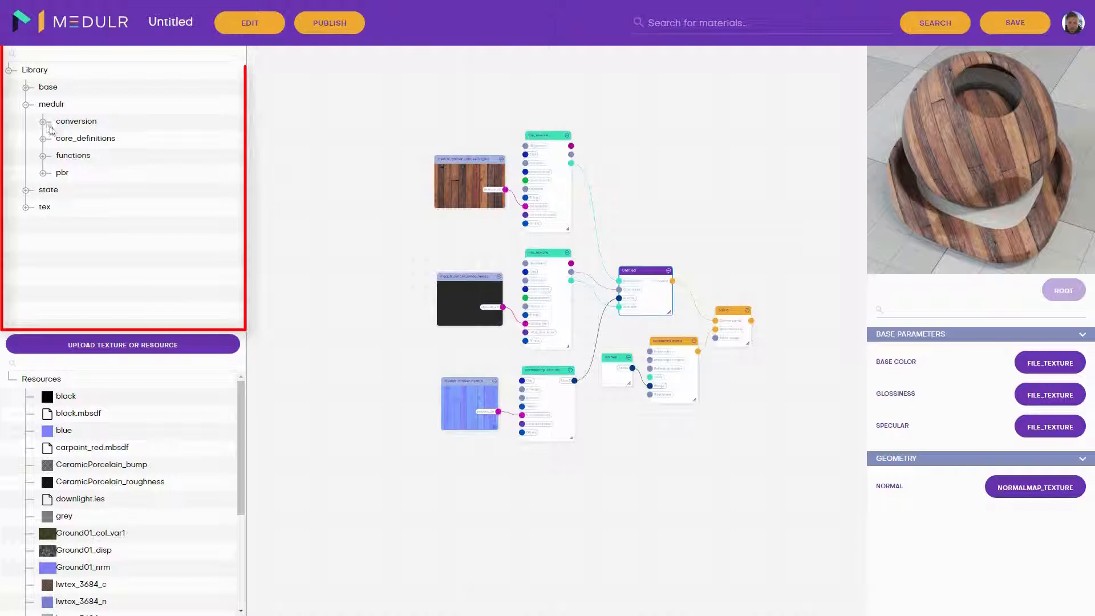
{"action": "left_click", "coordinate": [44, 123]}
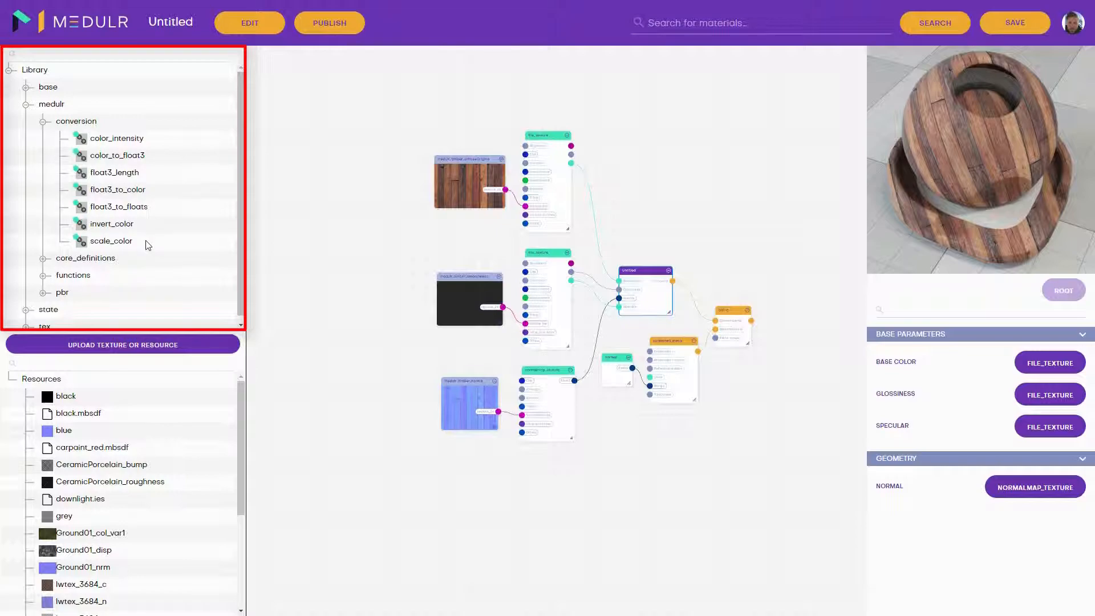
- Add the float3_to_floats, float3_to_color and color_to_float3 conversion nodes to an empty area below the material graph
{"action": "left_click_drag", "start_coordinate": [377, 448], "coordinate": [315, 226]}
{"action": "left_click_drag", "start_coordinate": [137, 213], "coordinate": [406, 279]}
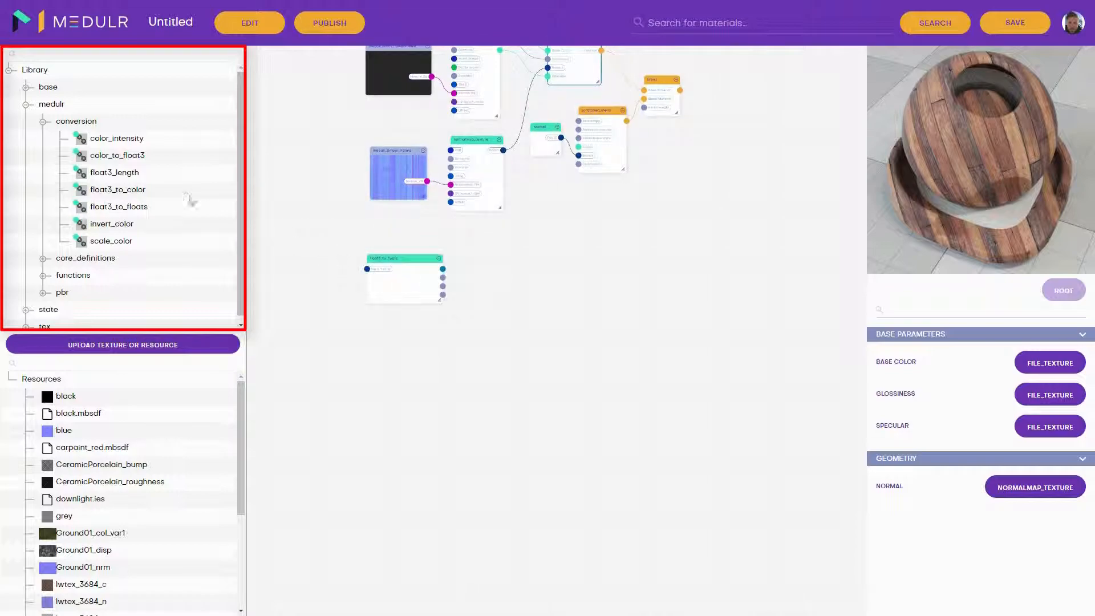
{"action": "left_click_drag", "start_coordinate": [142, 191], "coordinate": [438, 330]}
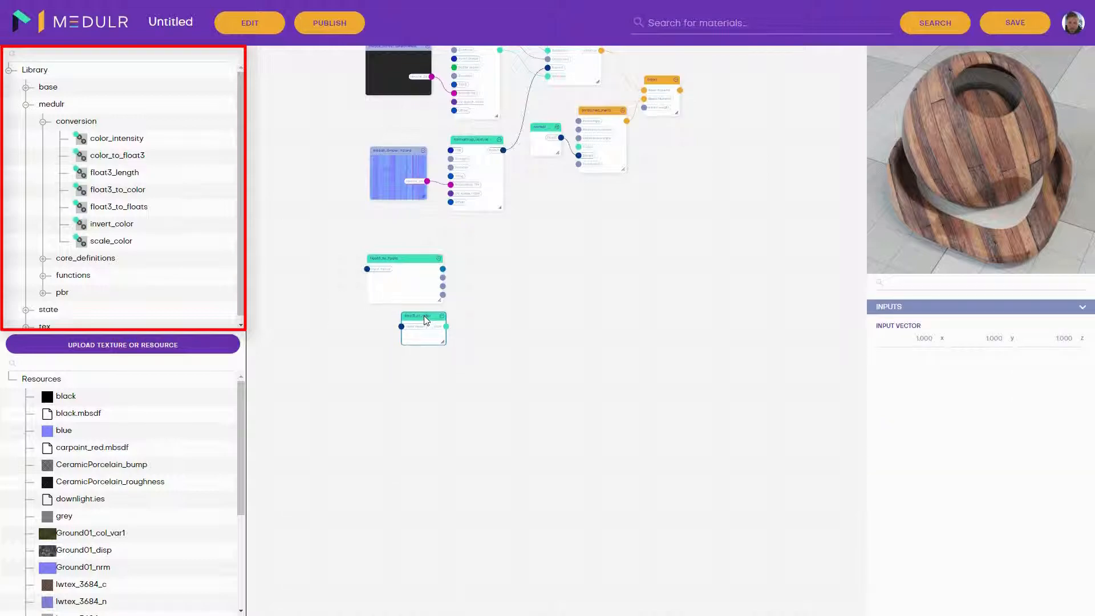
{"action": "left_click_drag", "start_coordinate": [142, 156], "coordinate": [437, 387]}
{"action": "scroll", "coordinate": [476, 350], "scroll_direction": "up", "scroll_amount": 3}
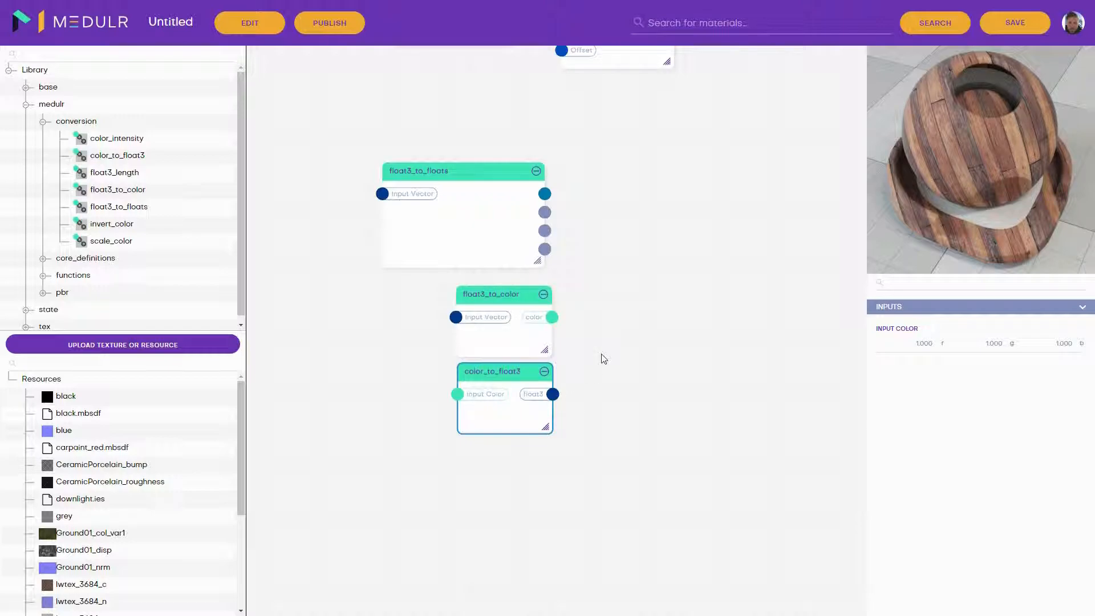
- Search the library for "ies" and add the light_ies node to an empty area of the graph
{"action": "left_click", "coordinate": [203, 67]}
{"action": "type", "text": "ies"}
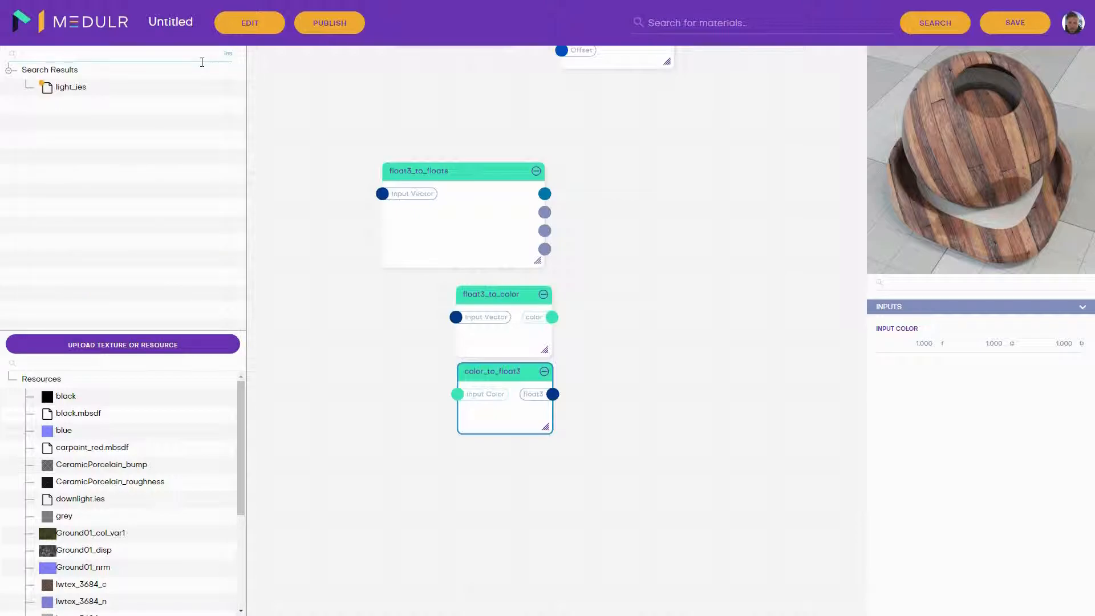
{"action": "left_click_drag", "start_coordinate": [129, 92], "coordinate": [821, 151]}
{"action": "left_click_drag", "start_coordinate": [777, 244], "coordinate": [604, 344]}
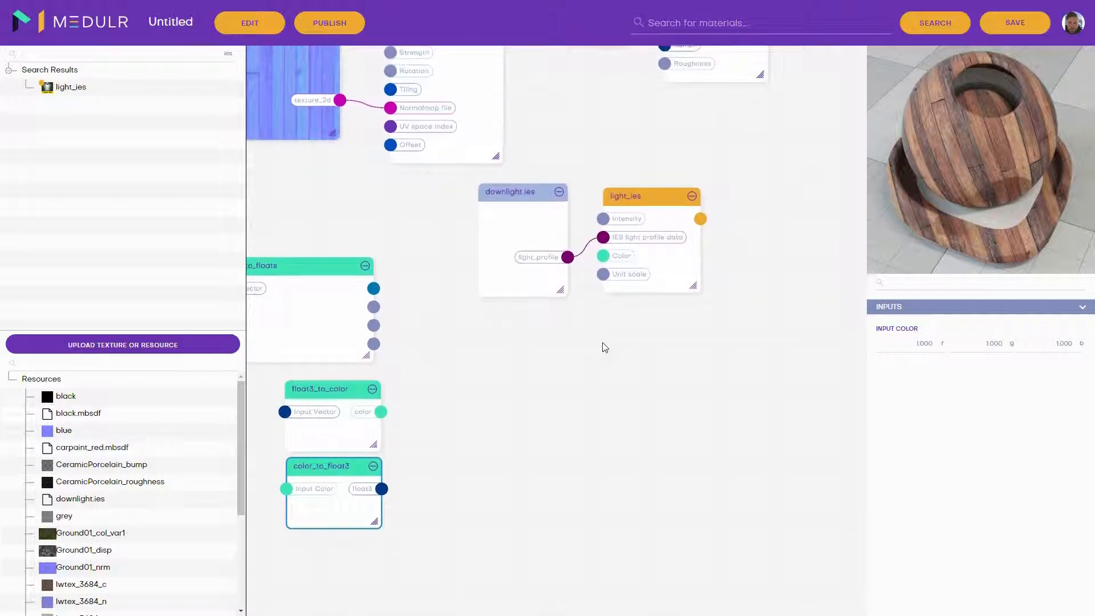
- Move the downlight.ies node so its light_profile output lines up with the IES light profile data input of light_ies
{"action": "scroll", "coordinate": [597, 288], "scroll_direction": "up", "scroll_amount": 4}
{"action": "scroll", "coordinate": [591, 288], "scroll_direction": "up", "scroll_amount": 2}
{"action": "left_click_drag", "start_coordinate": [565, 265], "coordinate": [518, 352]}
{"action": "mouse_move", "coordinate": [423, 196]}
{"action": "left_mouse_down"}
{"action": "mouse_move", "coordinate": [441, 147]}
{"action": "mouse_move", "coordinate": [447, 158]}
{"action": "left_mouse_up"}
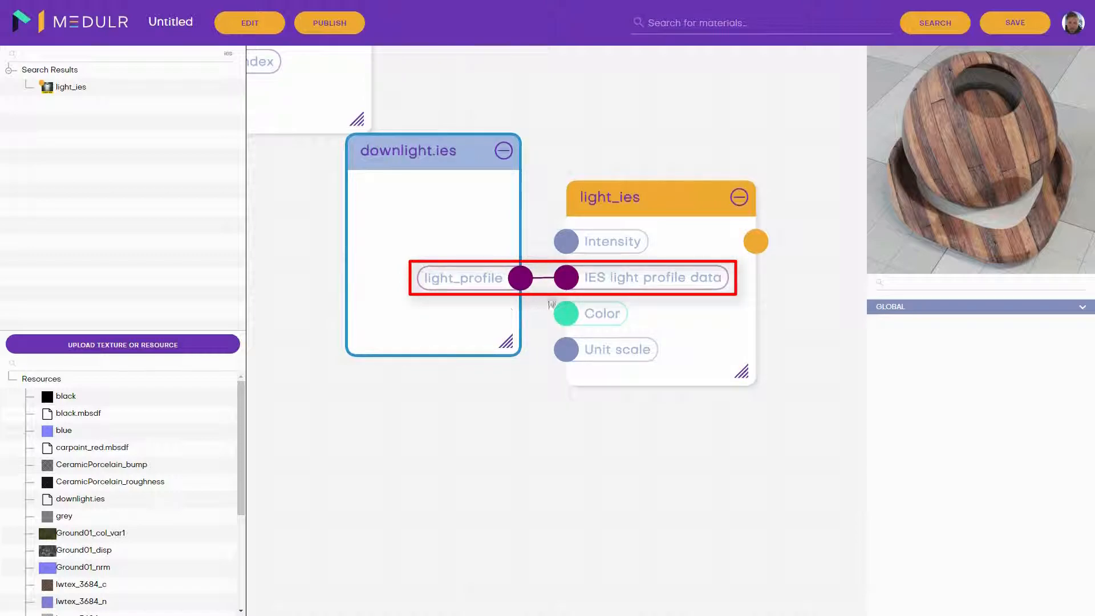
- Make the blend node the root of the material graph
{"action": "scroll", "coordinate": [539, 303], "scroll_direction": "down", "scroll_amount": 5}
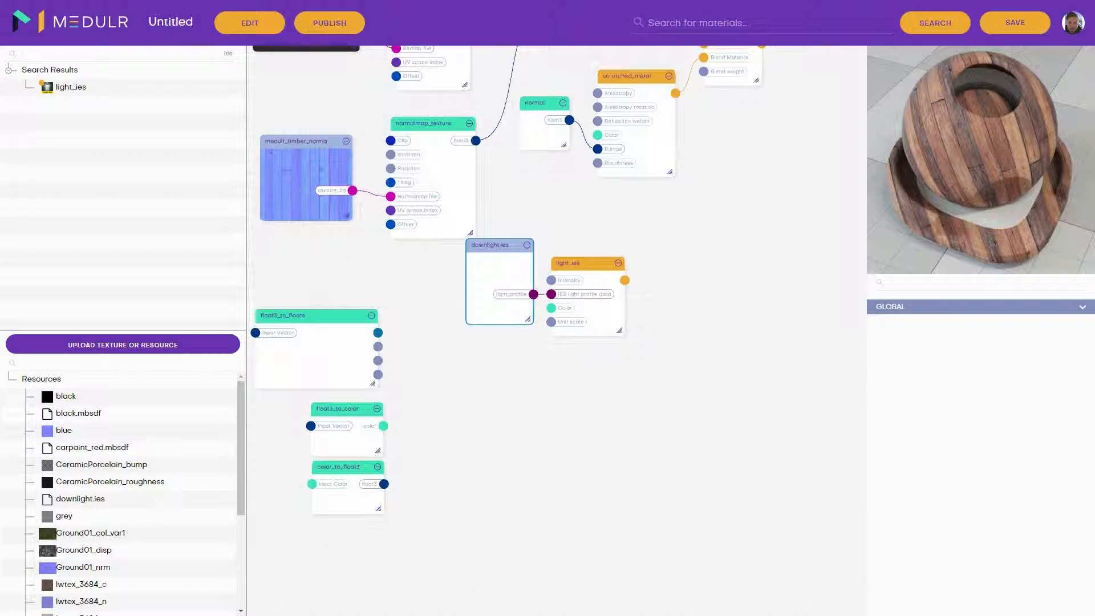
{"action": "left_click_drag", "start_coordinate": [693, 204], "coordinate": [730, 339]}
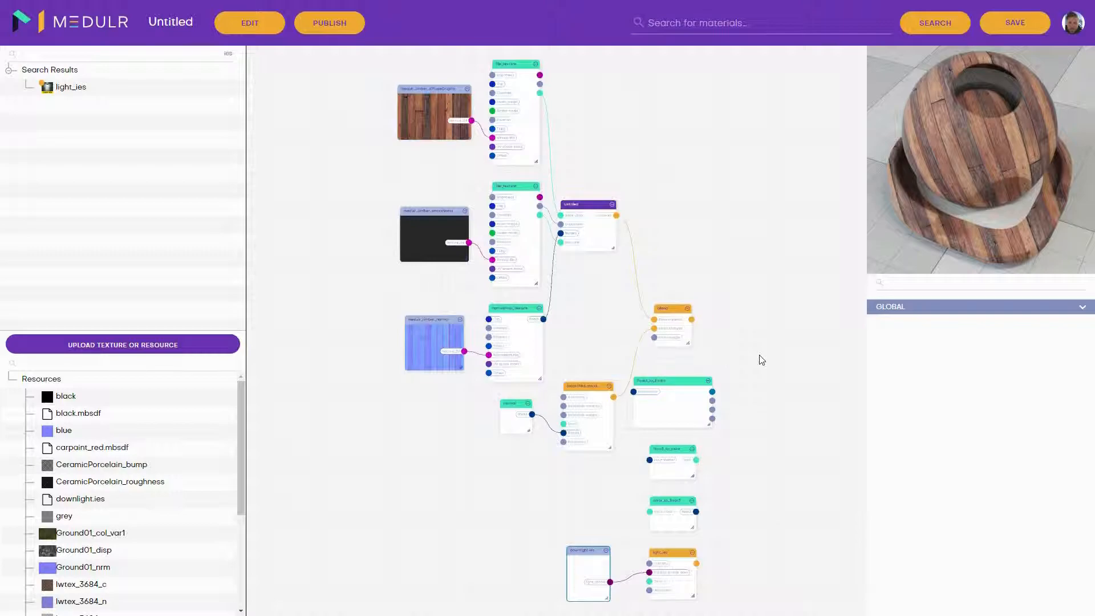
{"action": "left_click_drag", "start_coordinate": [761, 360], "coordinate": [735, 350]}
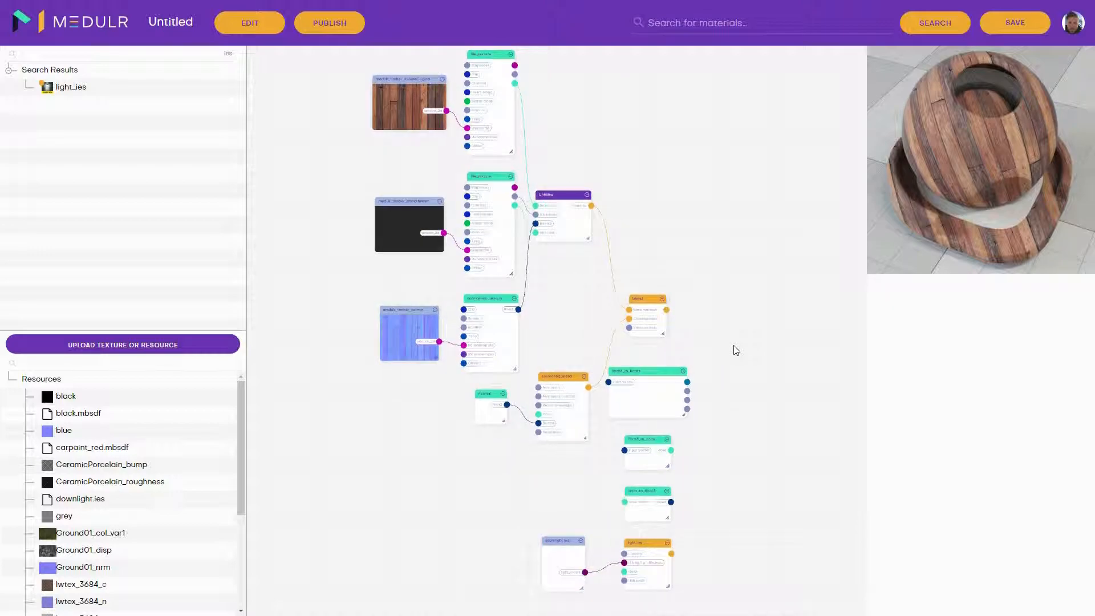
{"action": "left_click", "coordinate": [644, 300]}
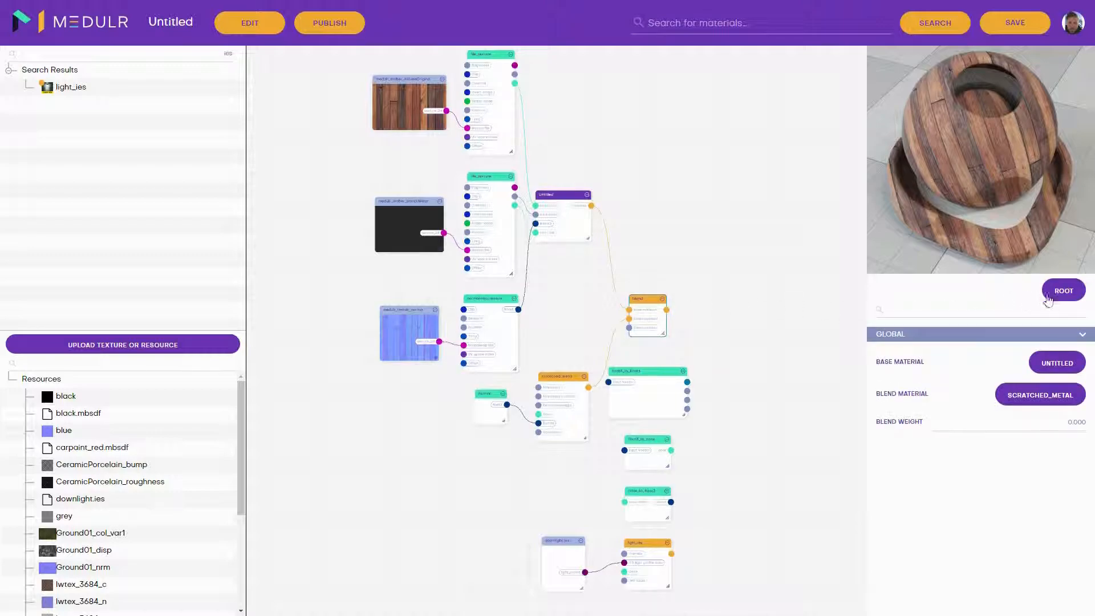
{"action": "left_click", "coordinate": [1052, 289]}
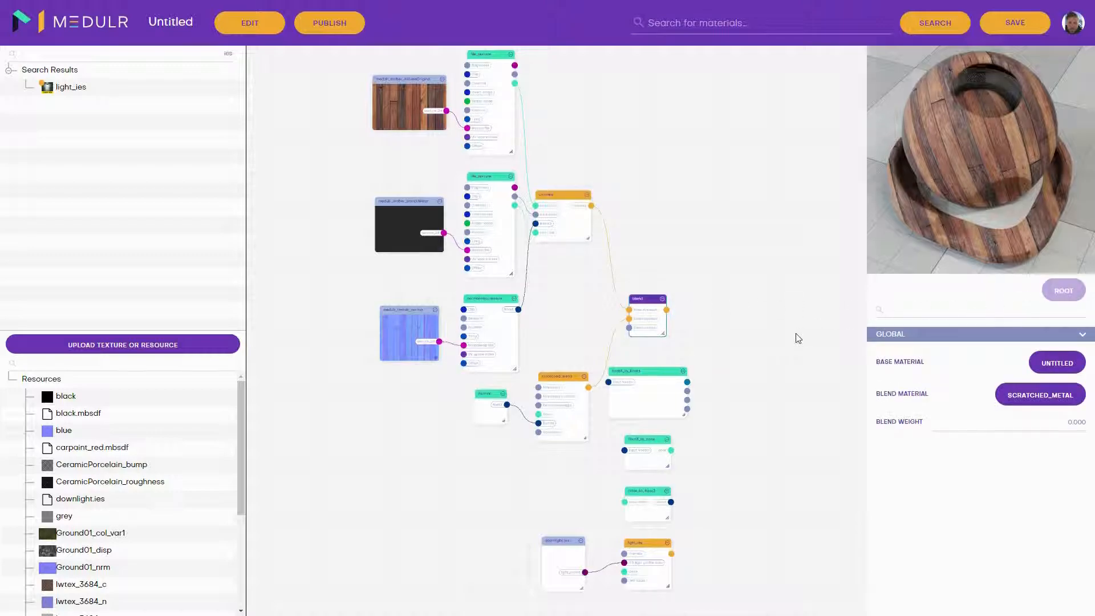